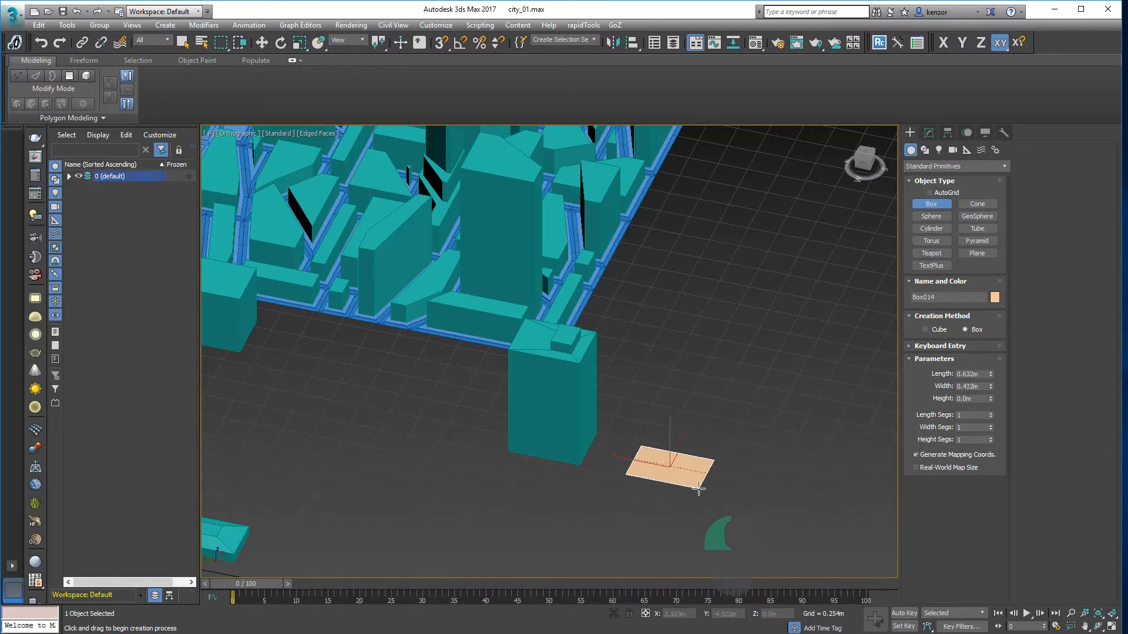
Convert the new box beside the teal tower to an Editable Poly and isolate it
middle_click_drag(881, 255, 848, 241)
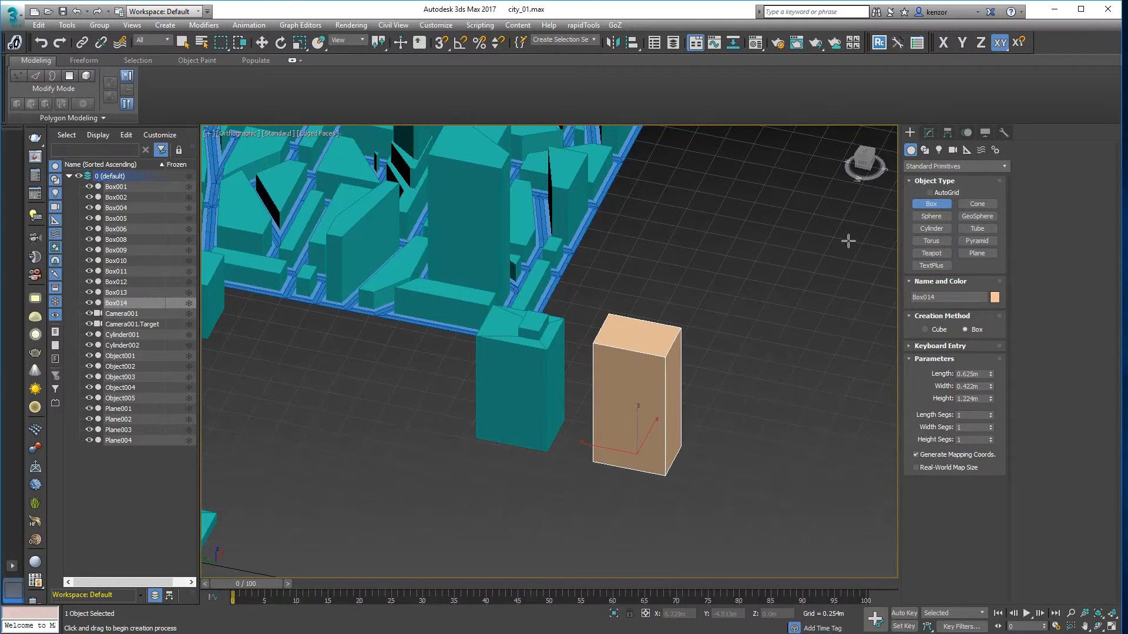
left_click(930, 134)
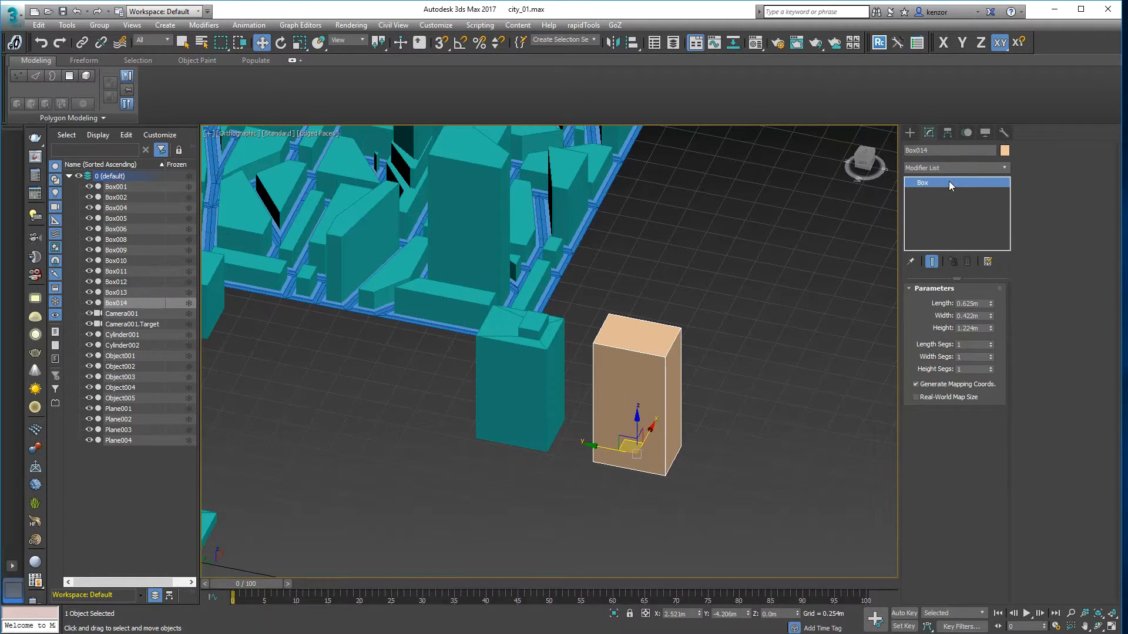
right_click(949, 182)
left_click(984, 270)
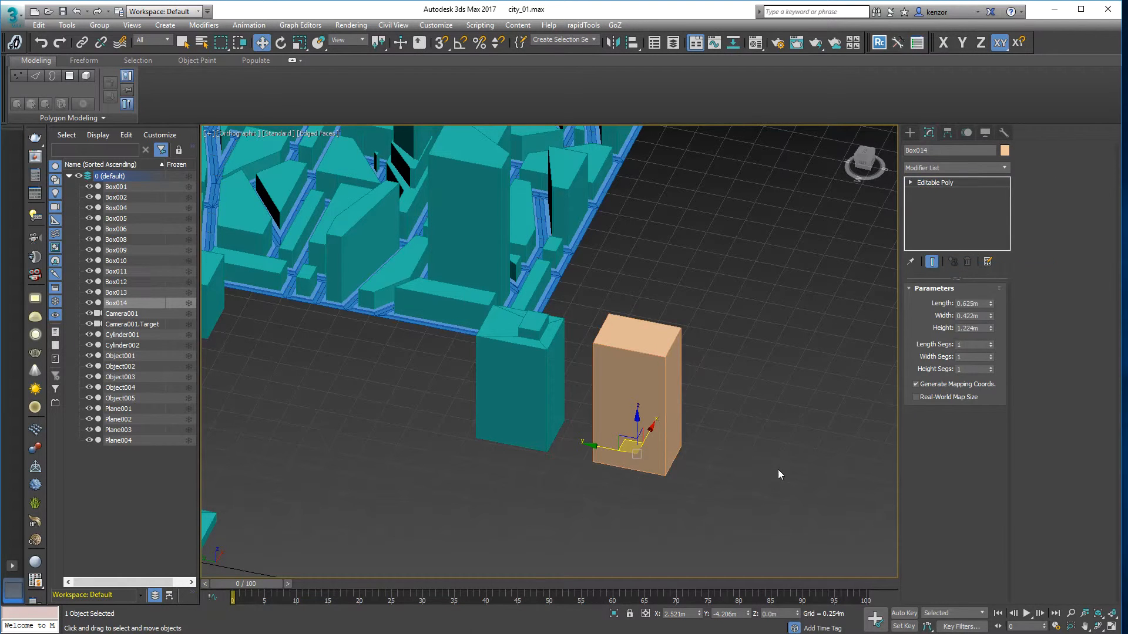
left_click(614, 614)
middle_click_drag(673, 348, 711, 342, "alt")
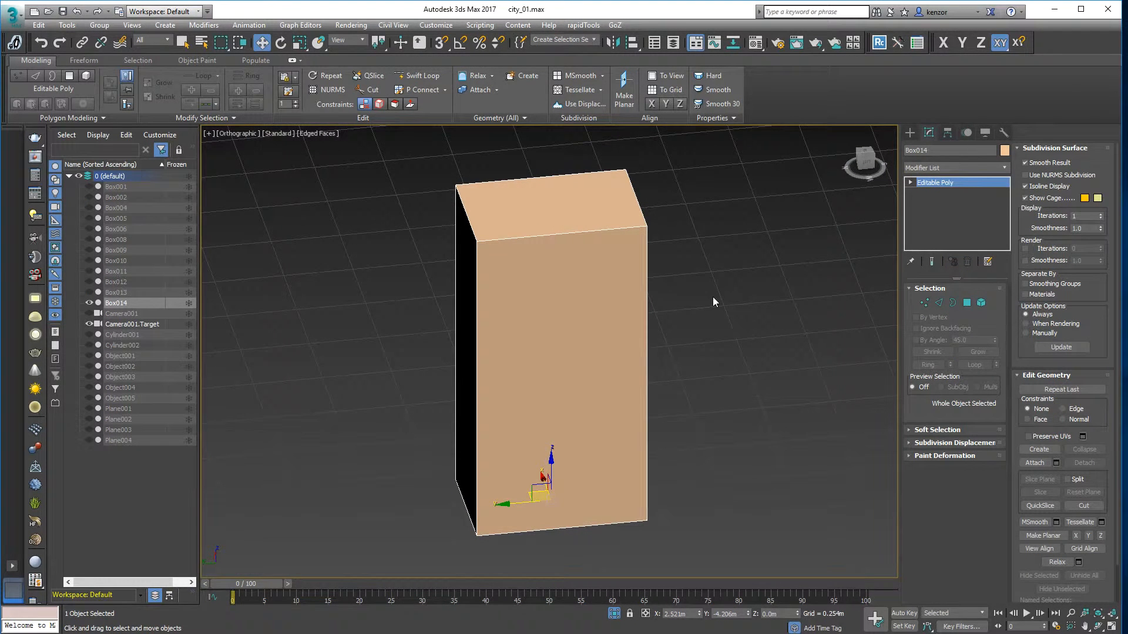
Insert three horizontal edge loops across the upper and middle part of the box with Swift Loop
left_click(938, 303)
middle_click_drag(802, 355, 771, 354, "alt")
middle_click_drag(744, 291, 698, 196, "alt")
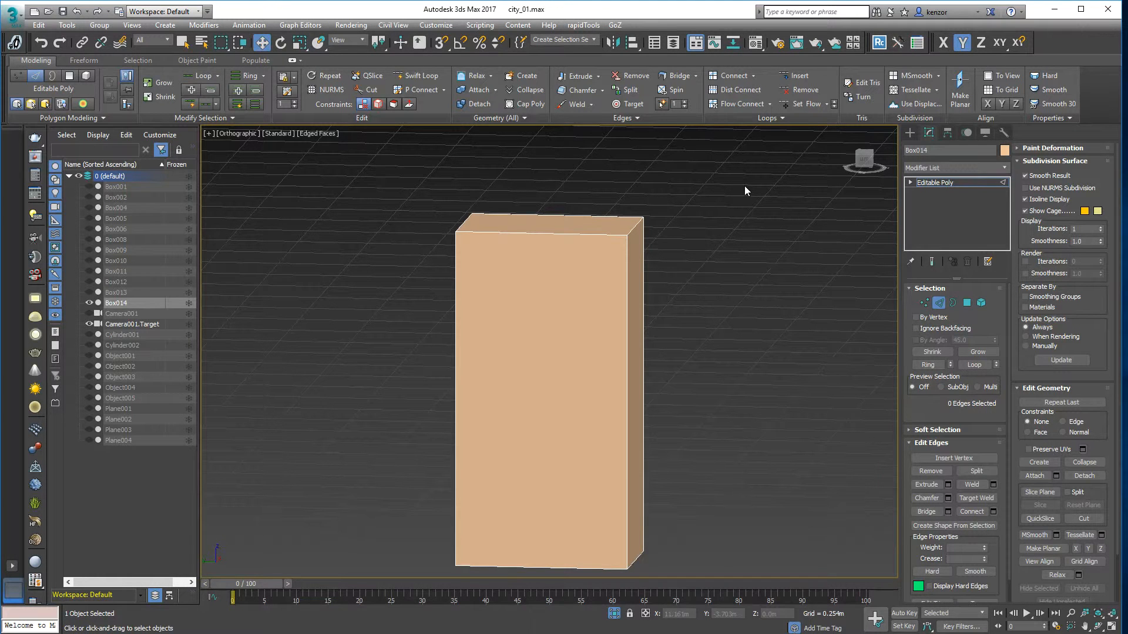
left_click(422, 77)
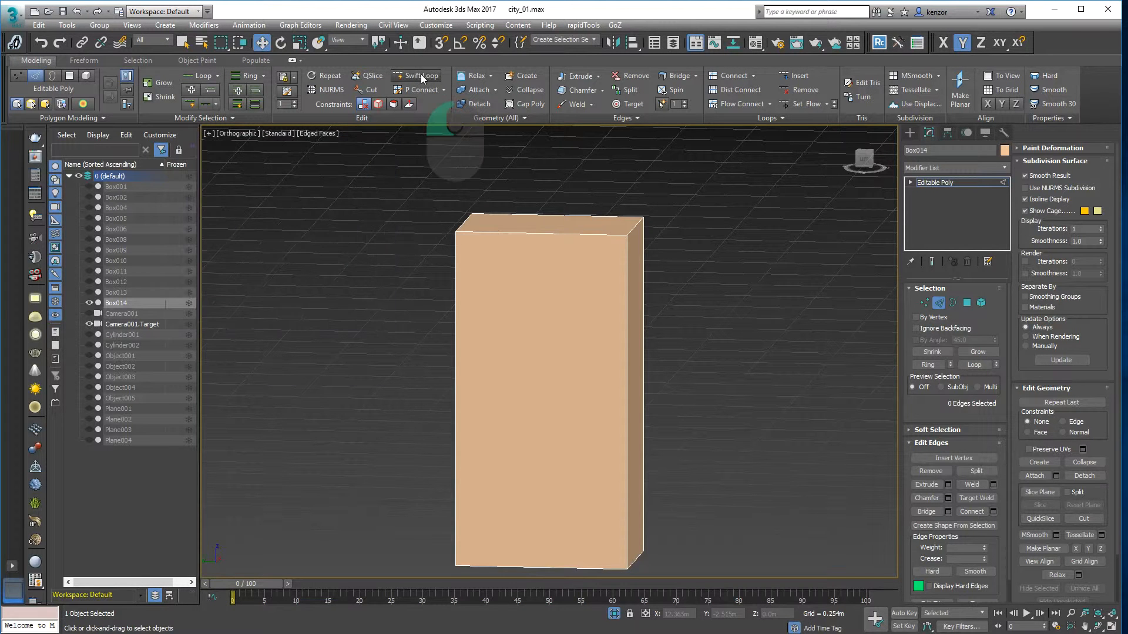
left_click(484, 285)
left_click(481, 356)
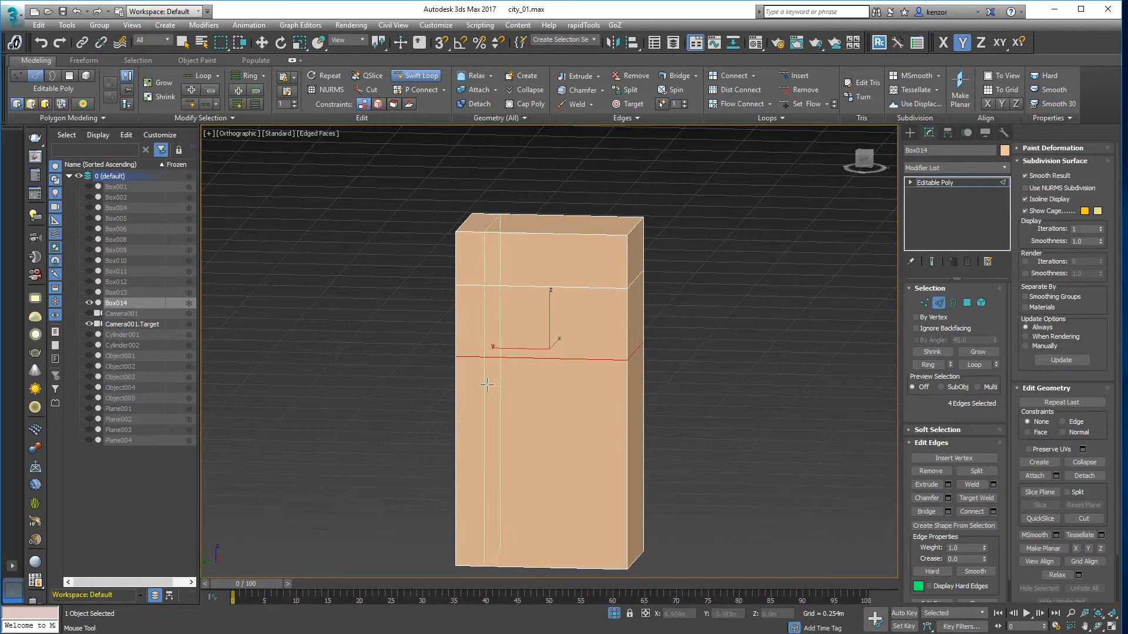
left_click(482, 427)
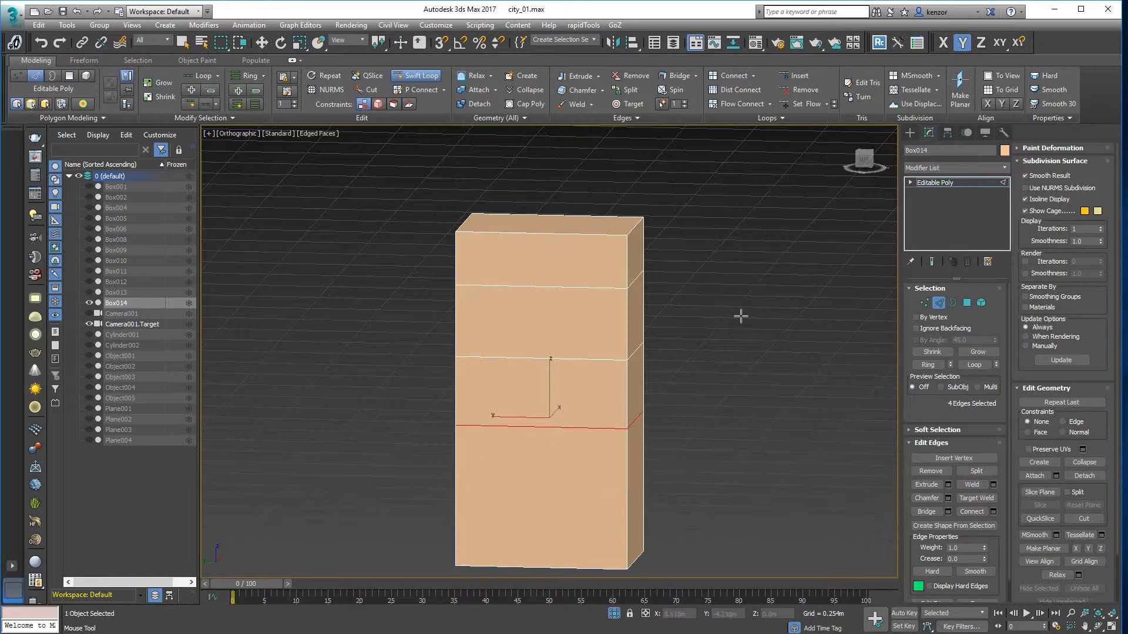
middle_click_drag(753, 230, 717, 219, "alt")
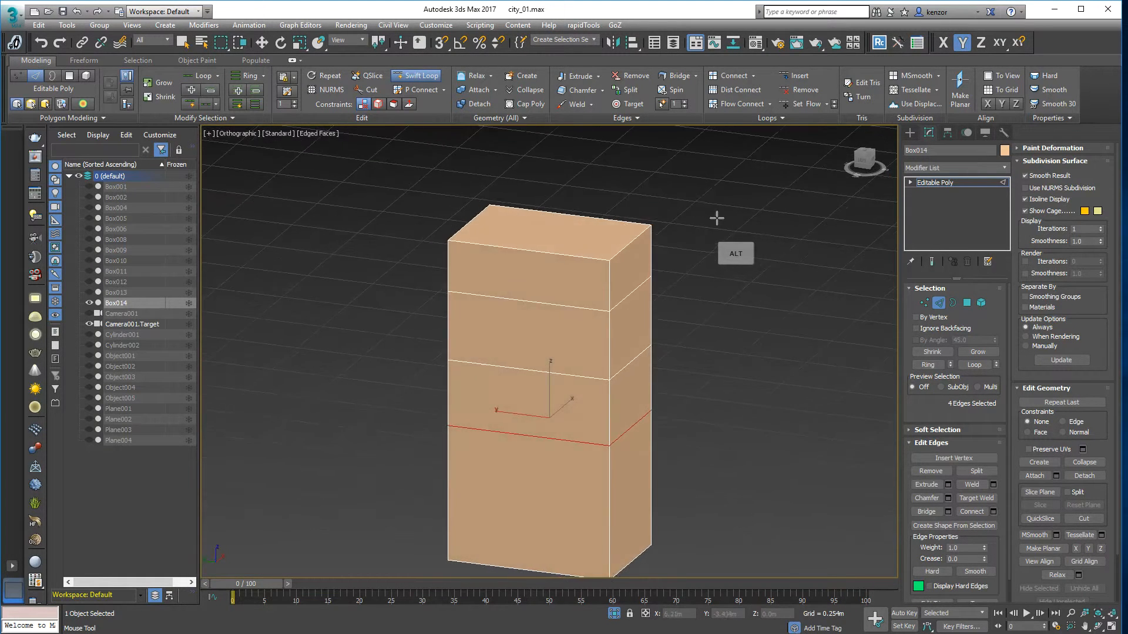
Try inserting a vertical Swift Loop through the middle of the box's broad face
left_click(421, 76)
middle_click_drag(649, 194, 651, 201, "alt")
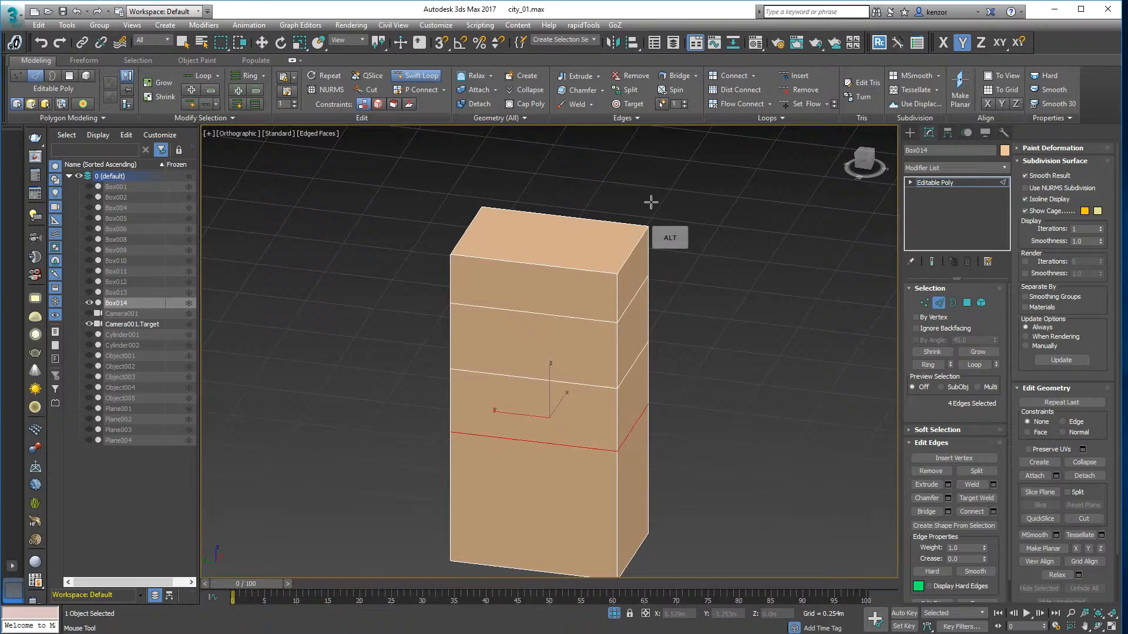
left_click(536, 290, "shift")
middle_click_drag(669, 213, 595, 228, "alt")
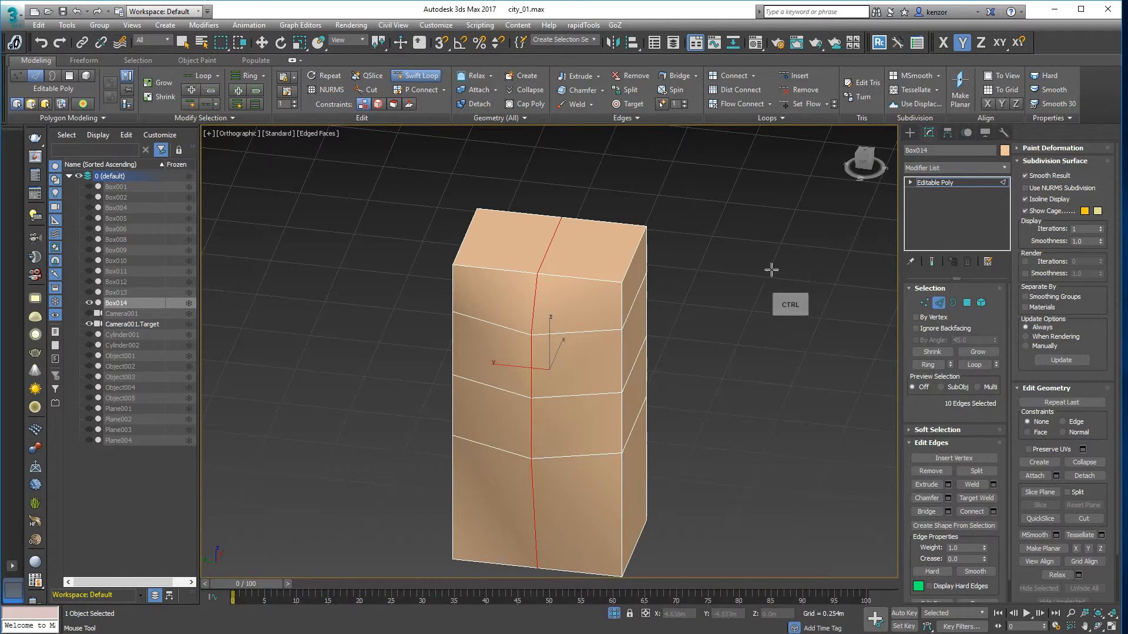
key("ctrl+z")
Starting from vertex level, select the box's highest and then its lowest horizontal edge loop through Swift Loop
left_click(424, 78)
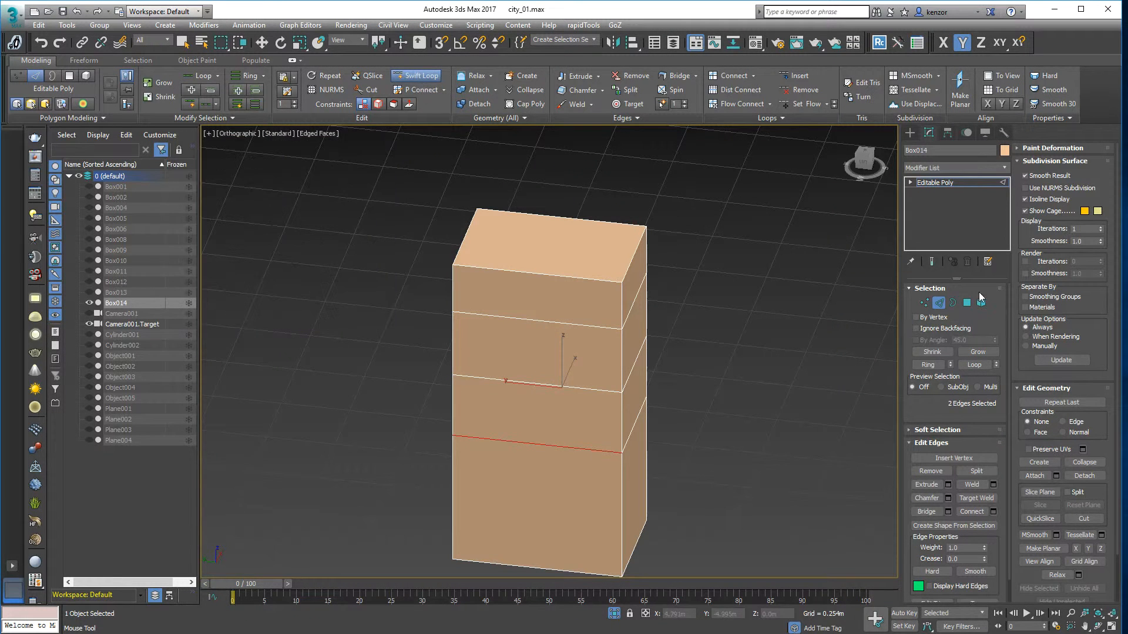
left_click(926, 304)
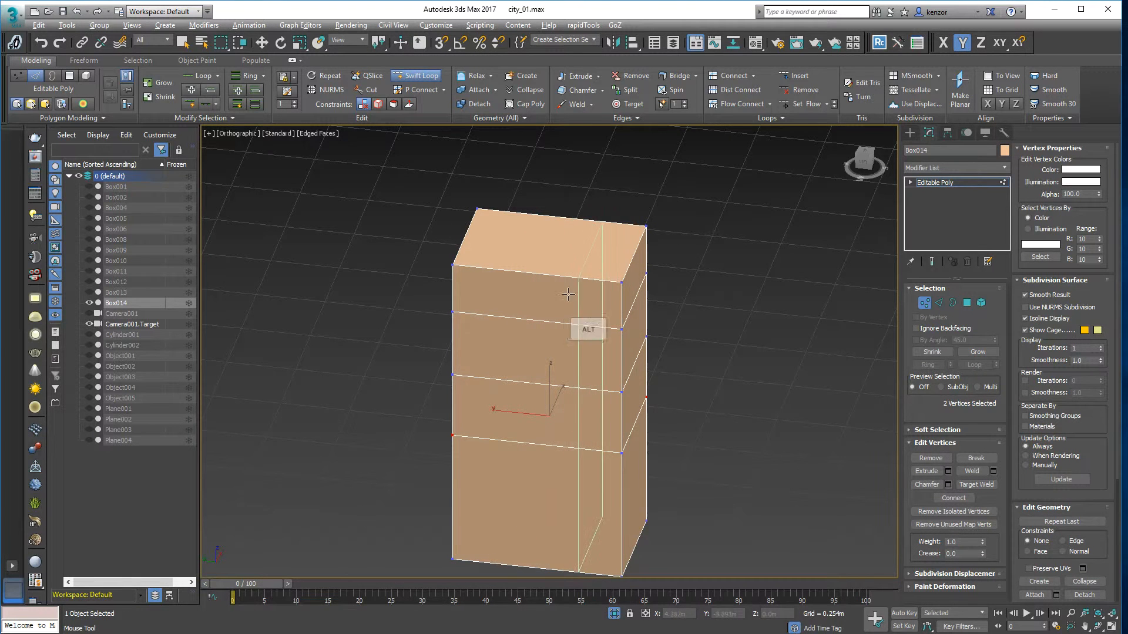
middle_click_drag(561, 297, 553, 307, "alt")
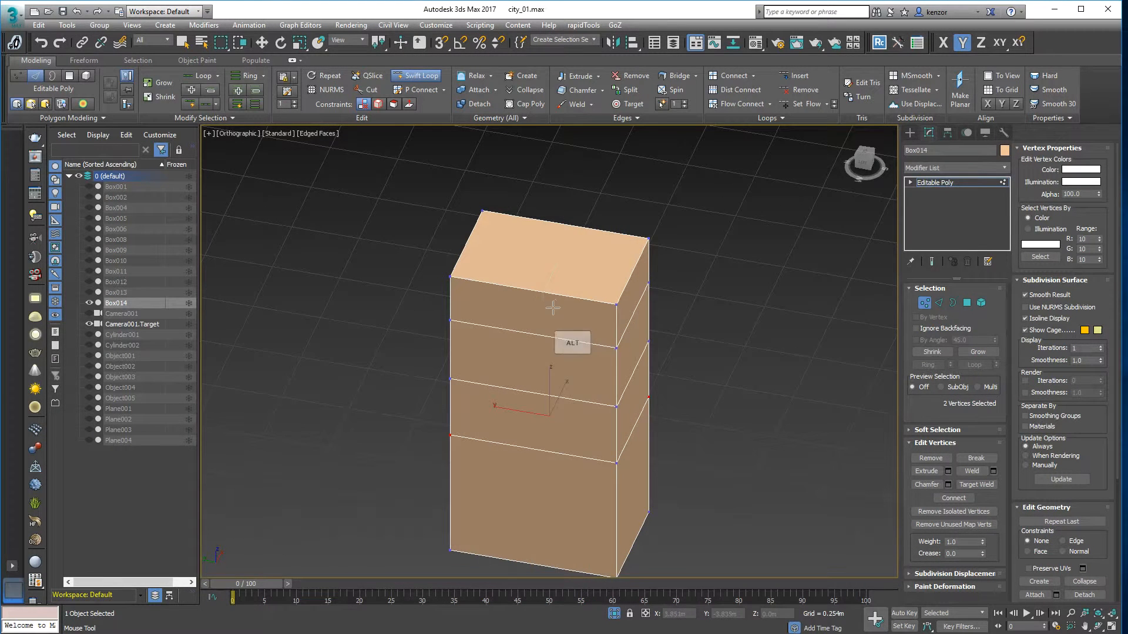
left_click(535, 335, "ctrl")
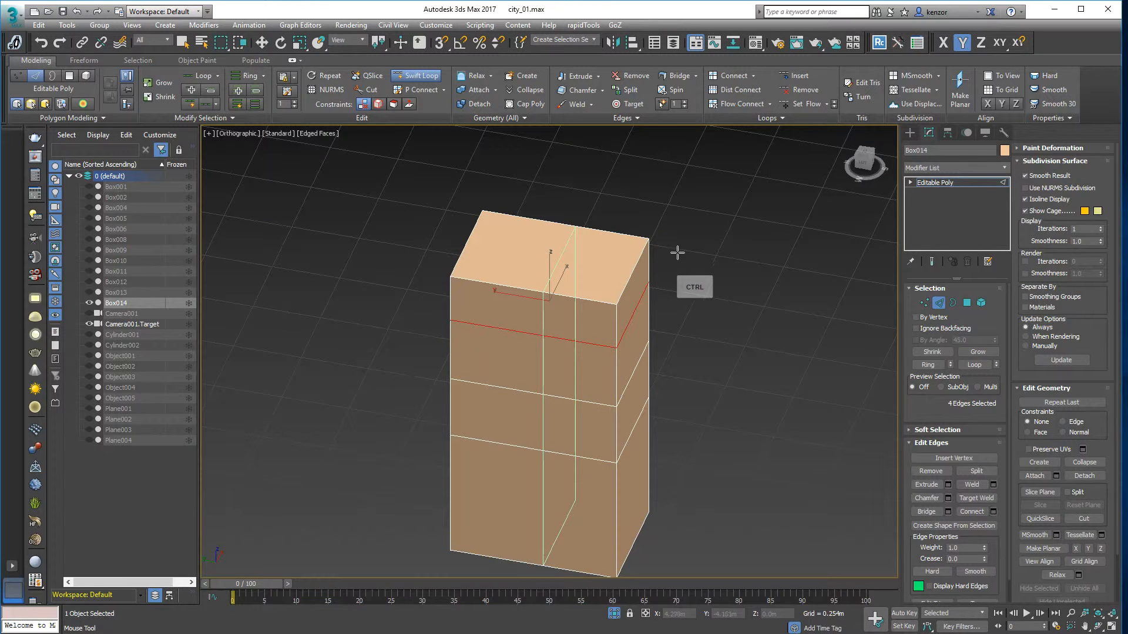
middle_click_drag(685, 295, 673, 282, "alt")
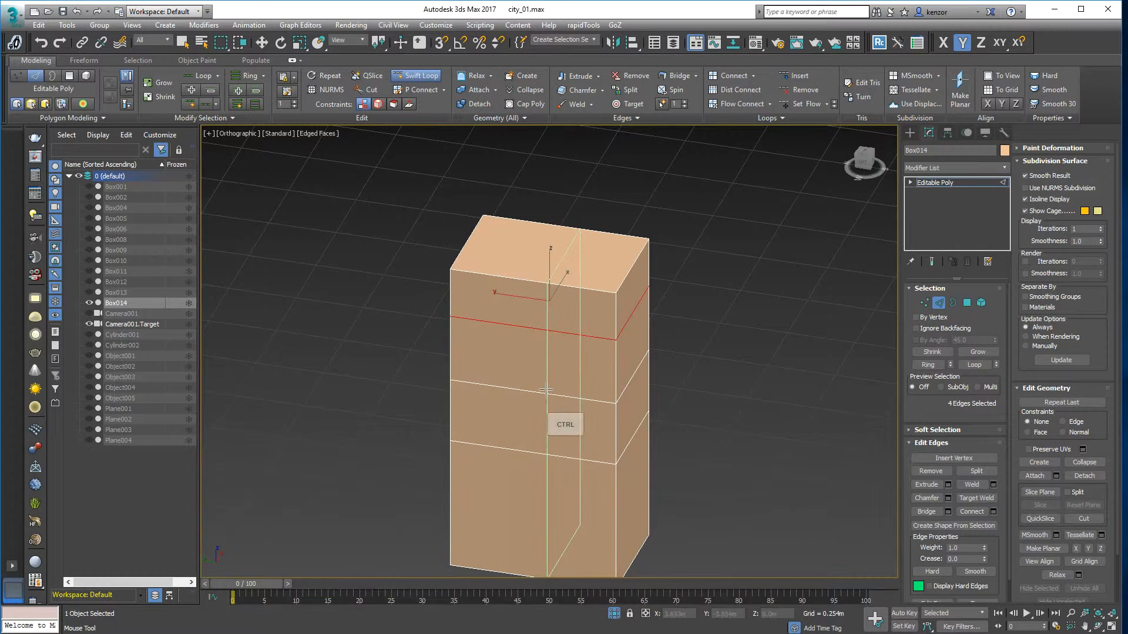
left_click(527, 450, "ctrl")
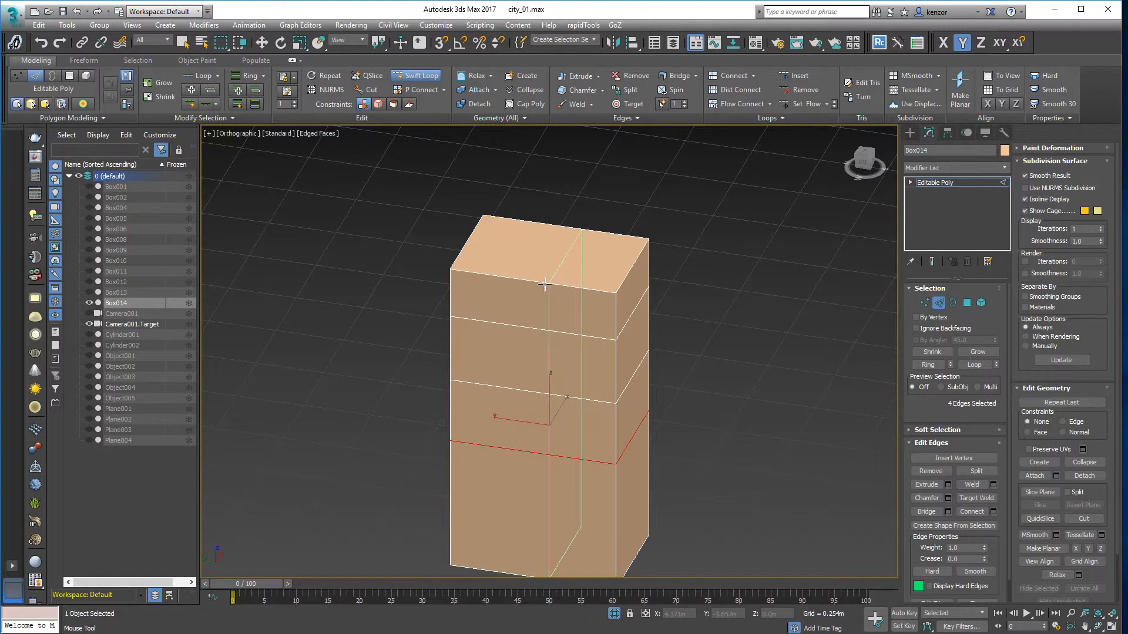
left_click(425, 77)
left_click(426, 79)
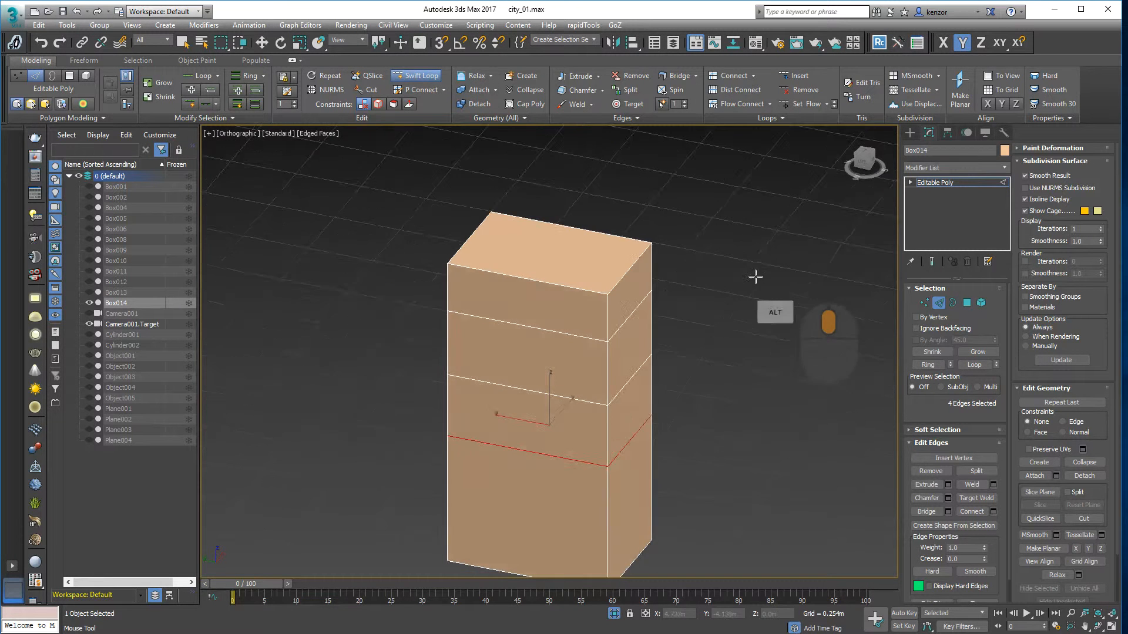
Move the four vertices at and below the lowest loop on one side outward along Y, forming a sloped foot
middle_click_drag(755, 274, 772, 223)
middle_click_drag(720, 320, 768, 297, "ctrl+alt")
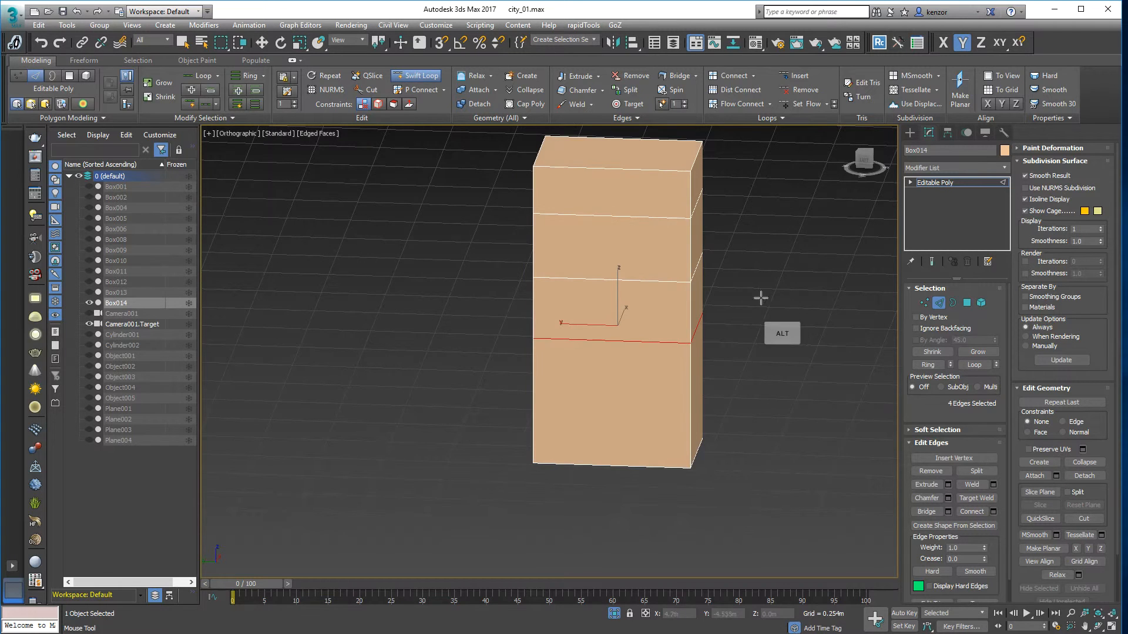
middle_click_drag(700, 297, 760, 300, "alt")
left_click(924, 303)
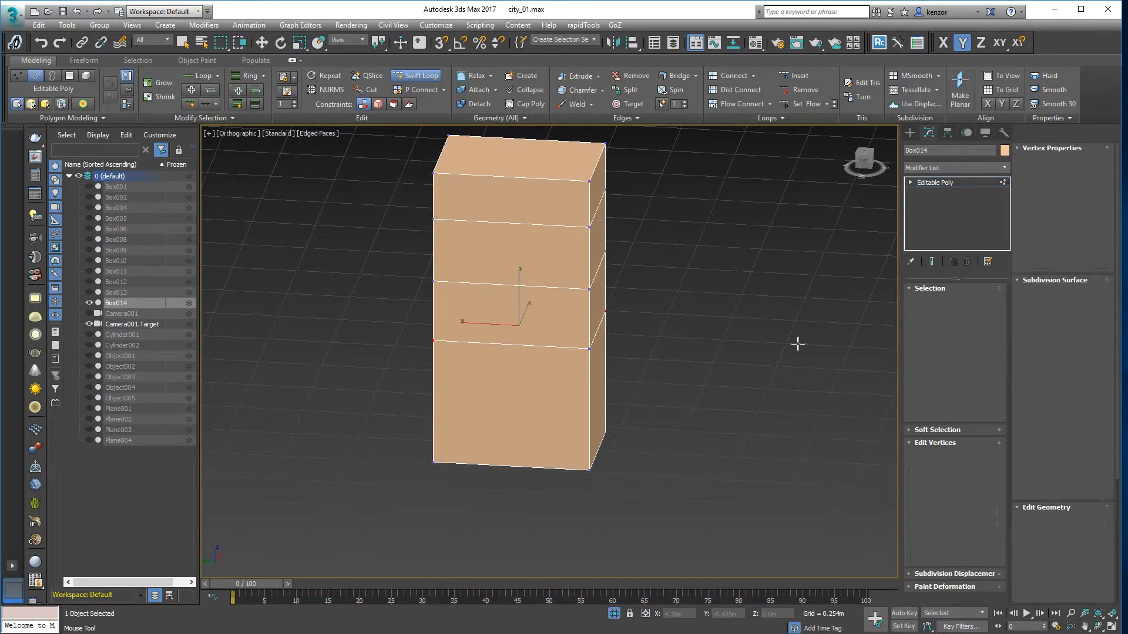
key("w")
left_click_drag(699, 523, 552, 311)
left_click_drag(563, 375, 782, 382)
mouse_move(772, 255)
middle_mouse_down("alt")
mouse_move(770, 229)
mouse_move(749, 228)
mouse_move(764, 223)
mouse_move(767, 237)
mouse_move(750, 250)
middle_mouse_up("alt")
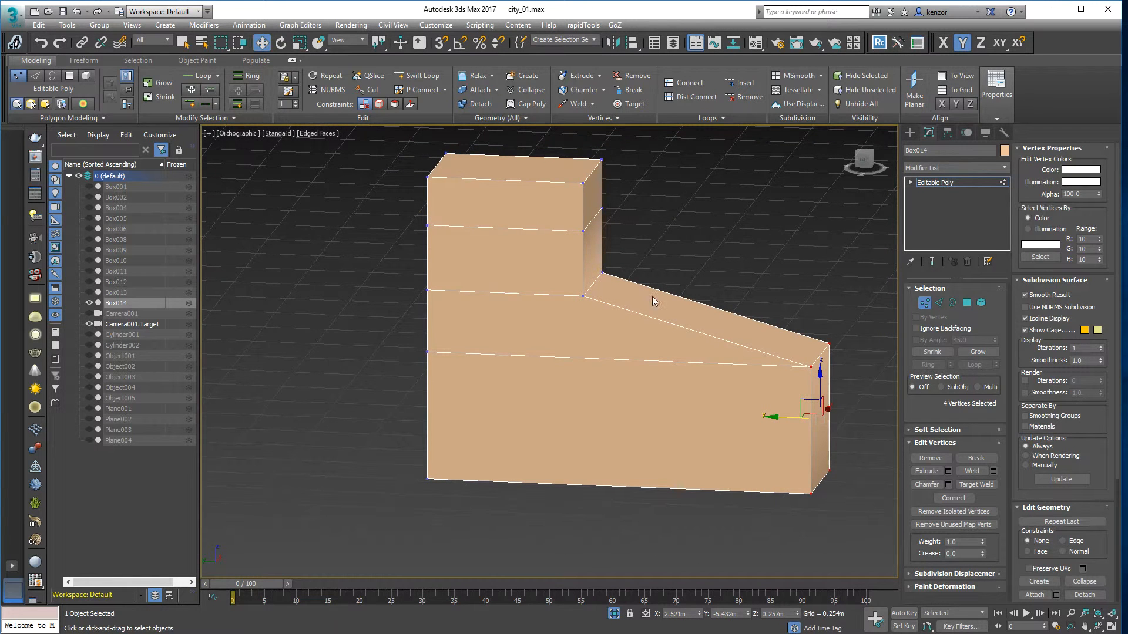
Insert a Swift Loop across the sloped section, close to its upper edge
left_click(430, 82)
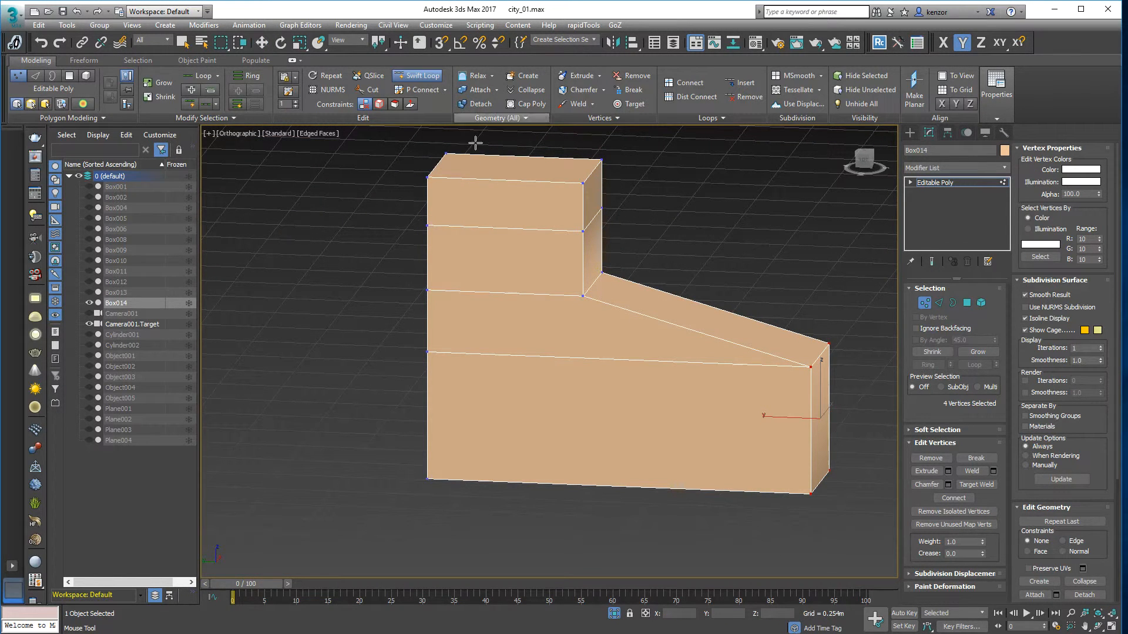
left_click(608, 297)
middle_click_drag(662, 247, 665, 239, "alt")
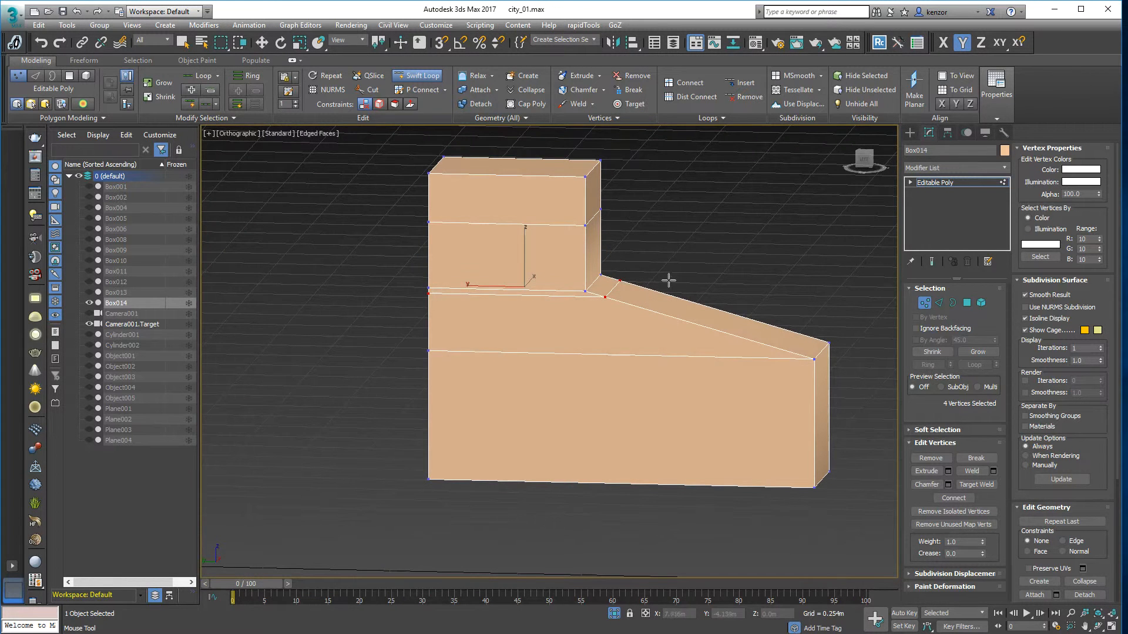
middle_click_drag(688, 234, 707, 218, "alt")
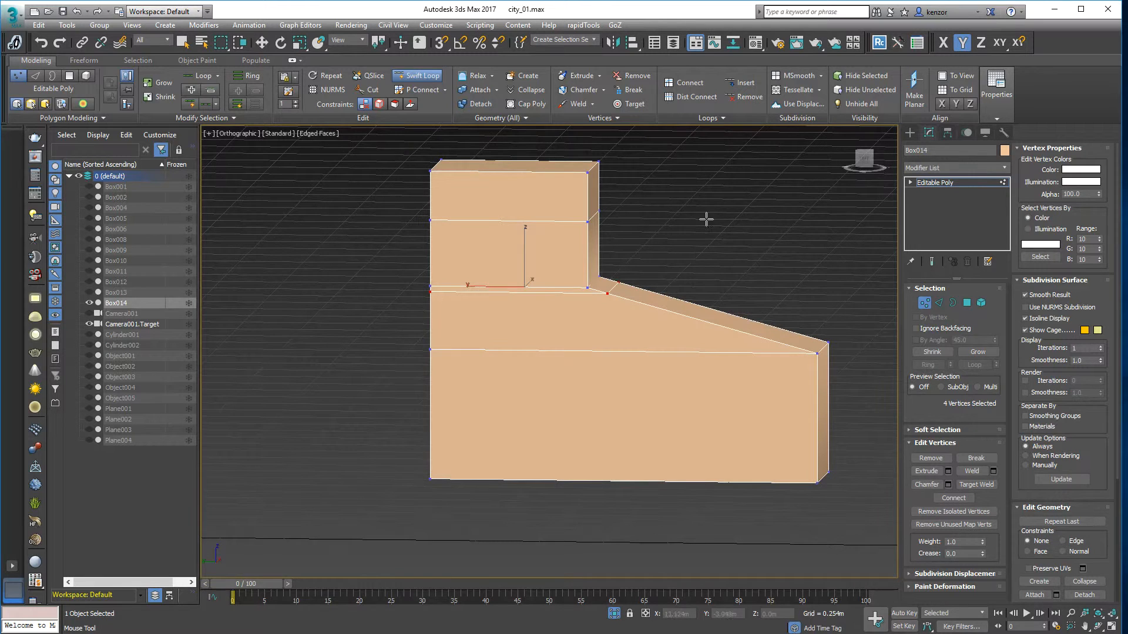
In the Left view, try moving the newest loop's two slope vertices by hand down along the slope
left_click(864, 160)
middle_click_drag(556, 265, 550, 253, "ctrl+alt")
key("w")
left_click_drag(510, 277, 675, 331)
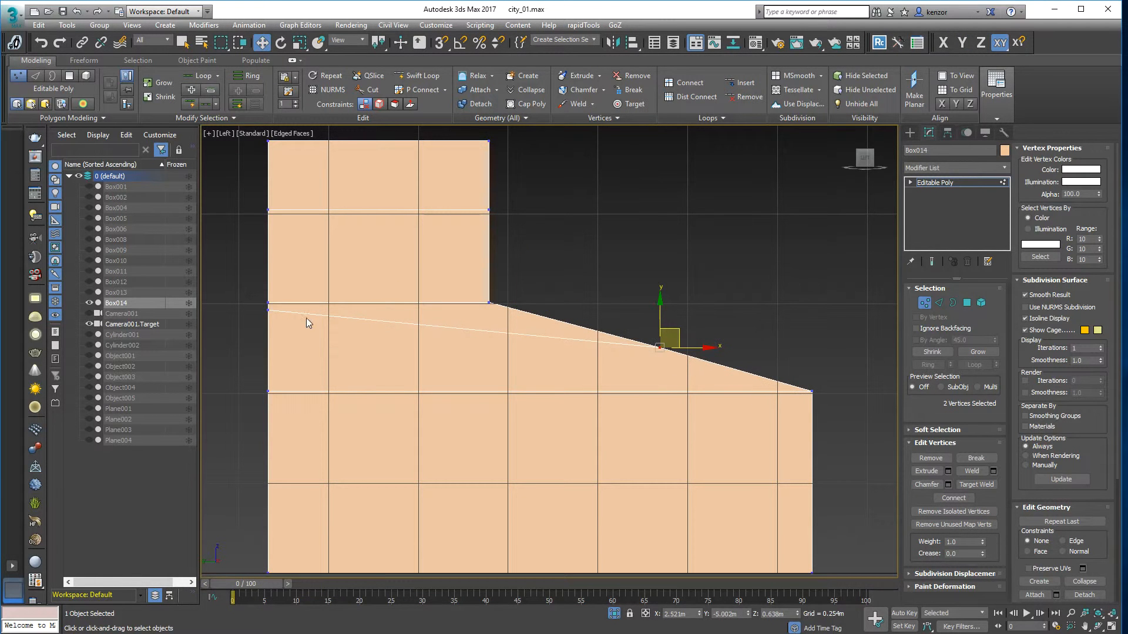
middle_click_drag(537, 219, 809, 281, "alt")
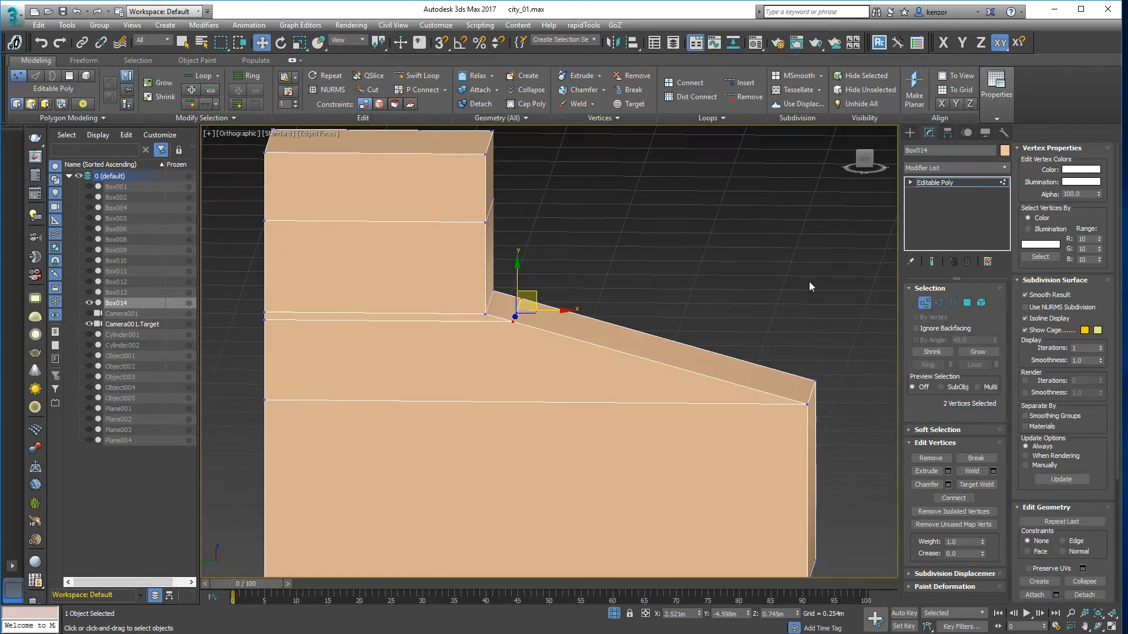
Select the newest loop with Swift Loop and slide it down to about the middle of the slope
left_click(478, 329, "ctrl")
left_click(479, 328, "ctrl")
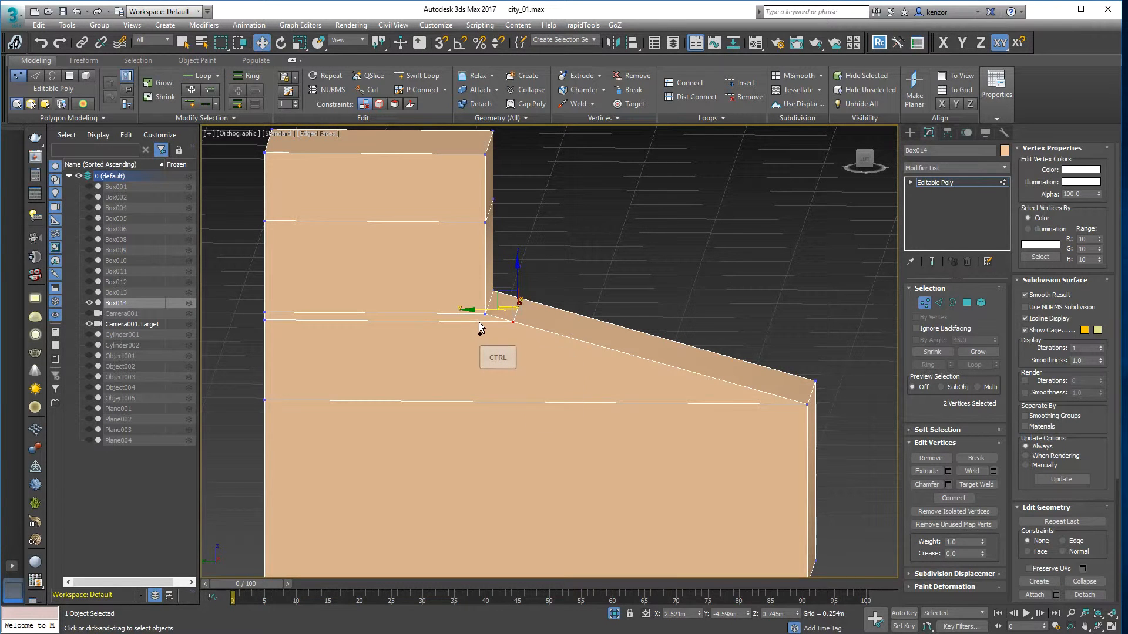
left_click(420, 77)
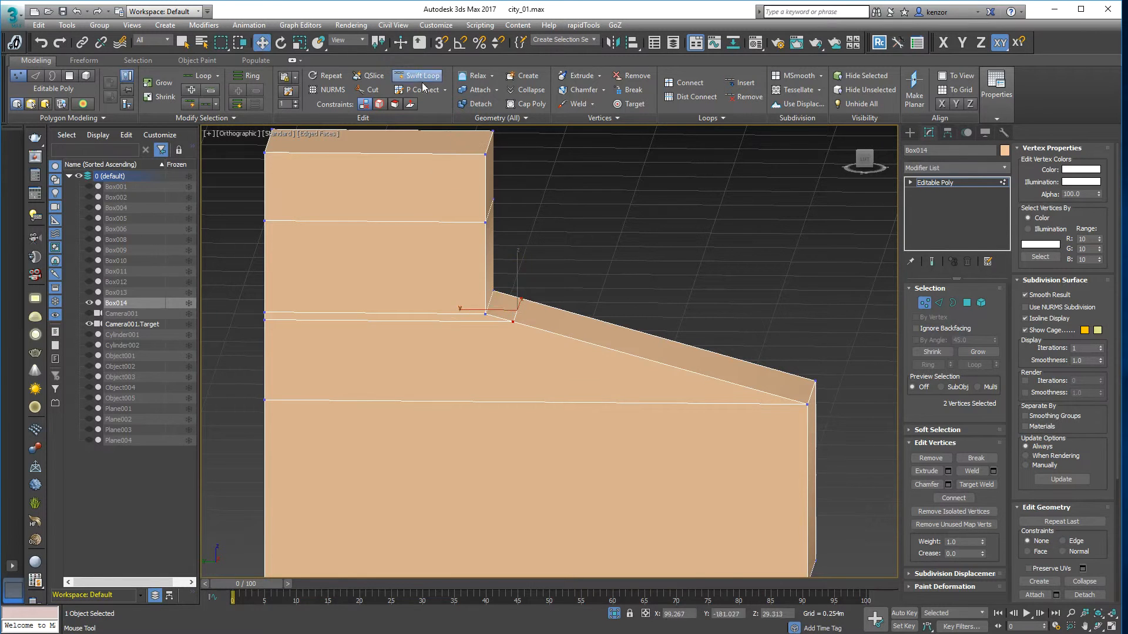
left_click(461, 323, "ctrl")
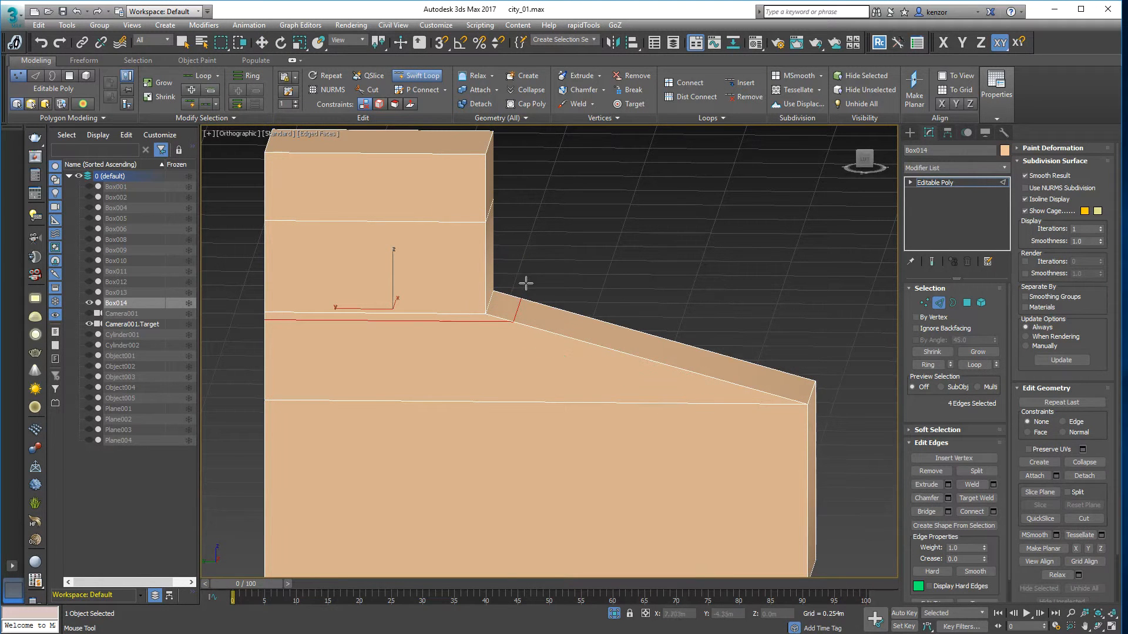
left_click_drag(512, 302, 629, 373, "alt")
Hide the viewport grid
mouse_move(662, 284)
middle_mouse_down("alt")
mouse_move(610, 290)
mouse_move(663, 272)
middle_mouse_up("alt")
middle_click_drag(711, 244, 697, 227, "alt")
key("g")
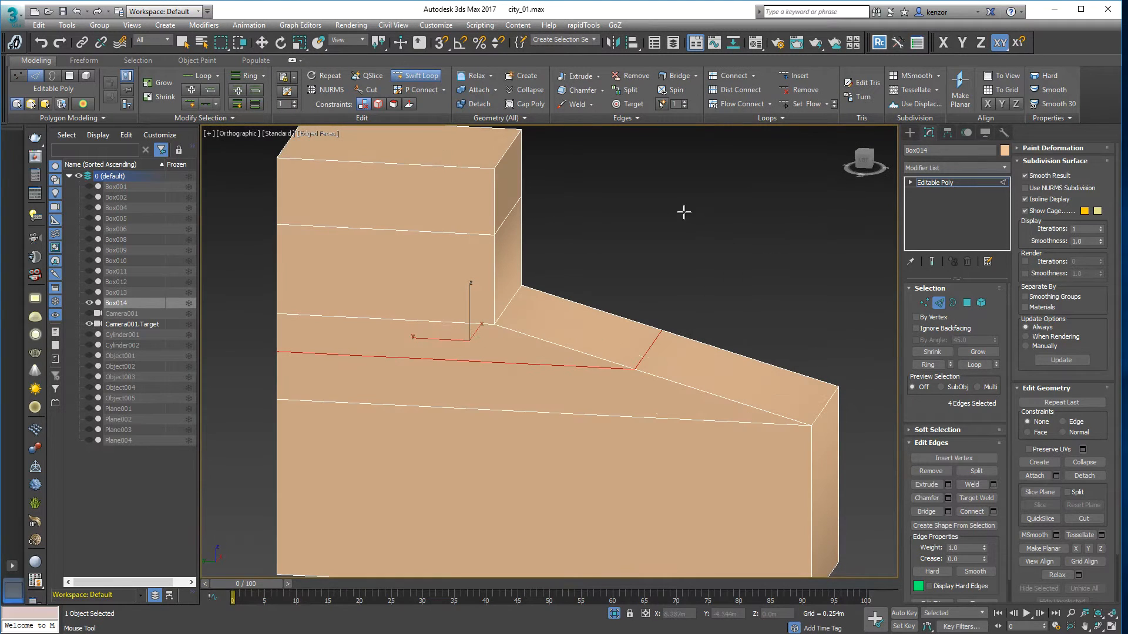
Remove the highest horizontal loop and the mid-slope loop from the box with Swift Loop
left_click(425, 76)
middle_click_drag(676, 258, 703, 244, "alt")
key("ctrl+shift")
key("ctrl+shift")
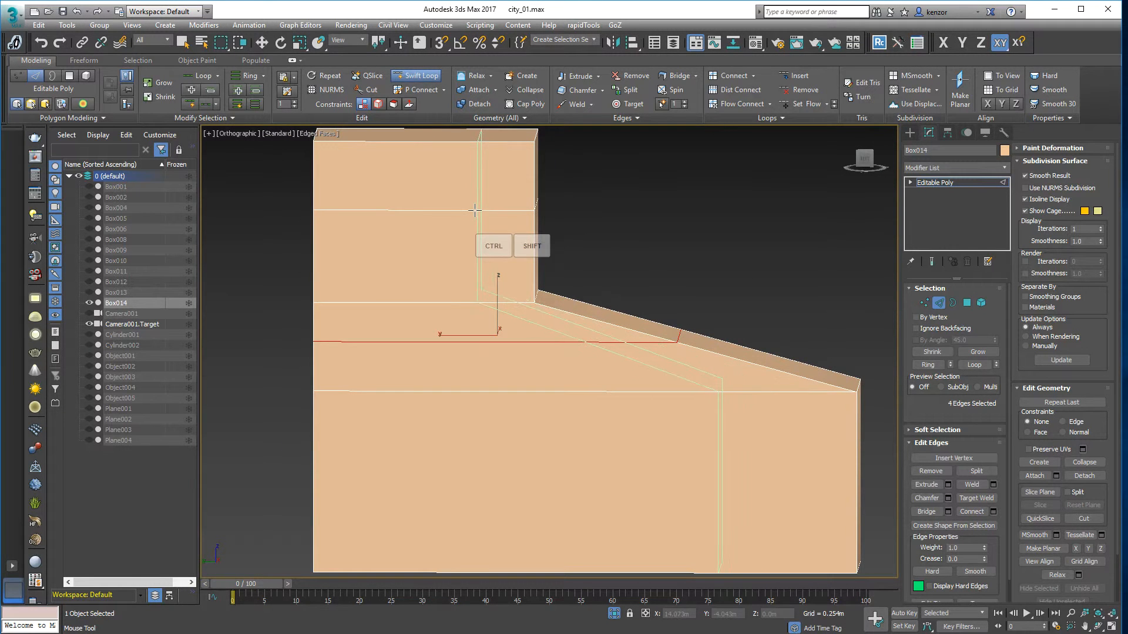
left_click(470, 211, "ctrl+shift")
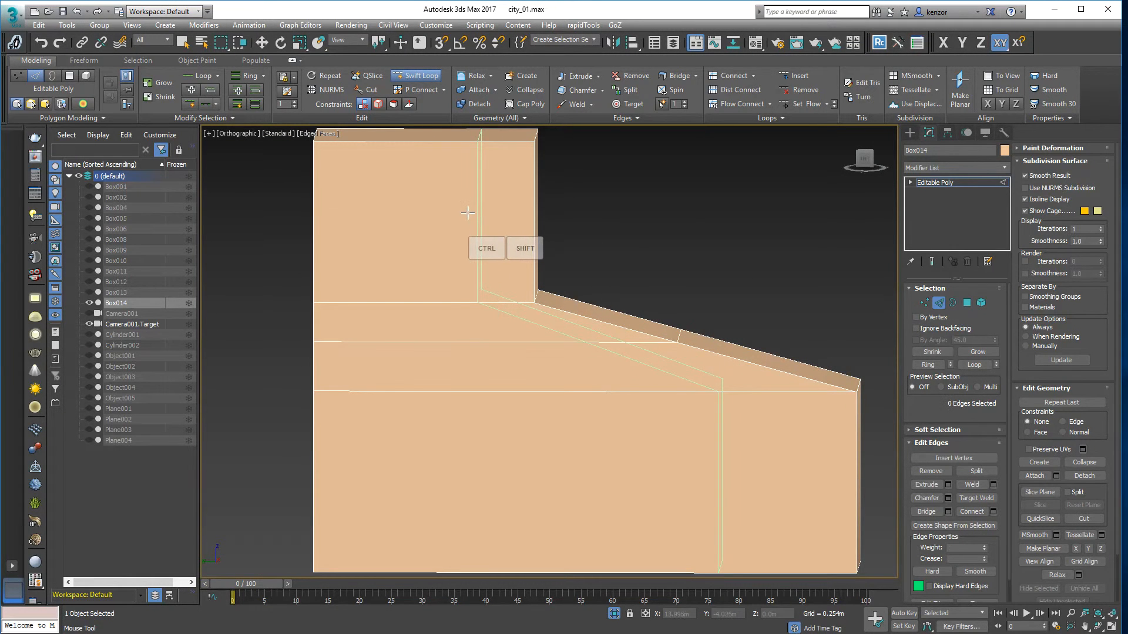
left_click(557, 341, "ctrl+shift")
middle_click_drag(707, 265, 740, 239, "alt")
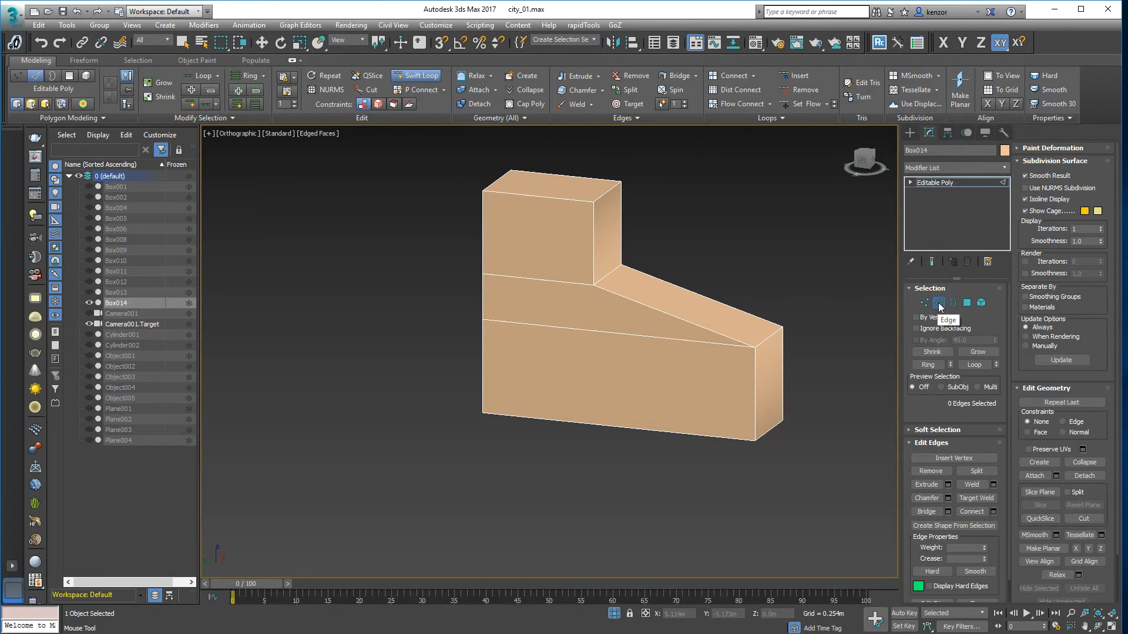
Leave edge sub-object editing and return to the object level of the Editable Poly
left_click(939, 303)
middle_click_drag(791, 280, 745, 292, "alt")
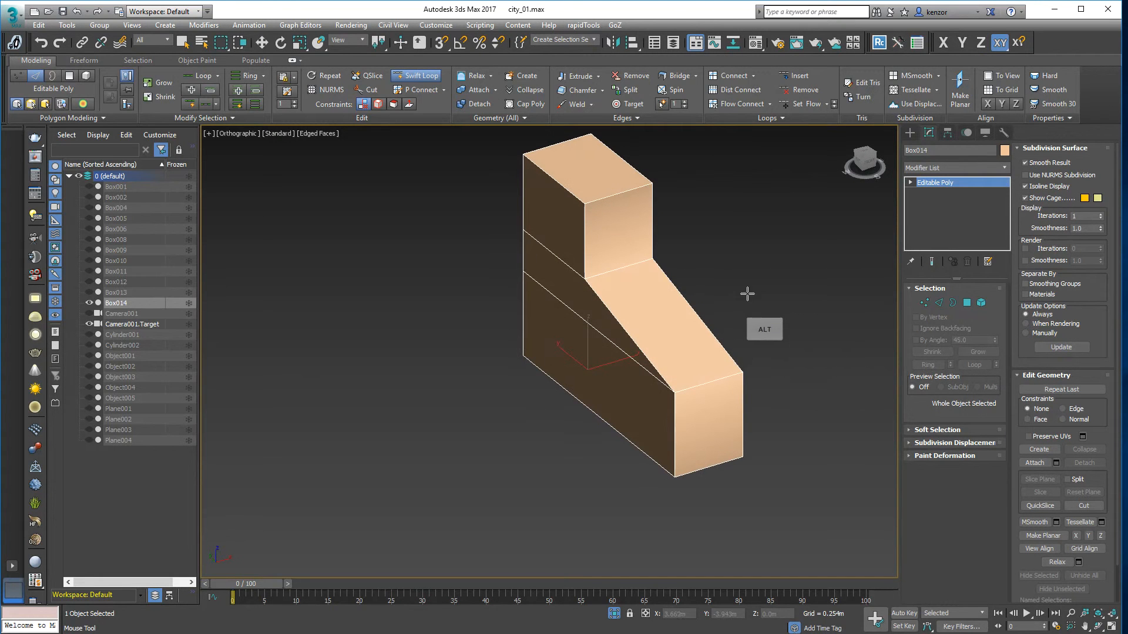
middle_click_drag(863, 284, 759, 311)
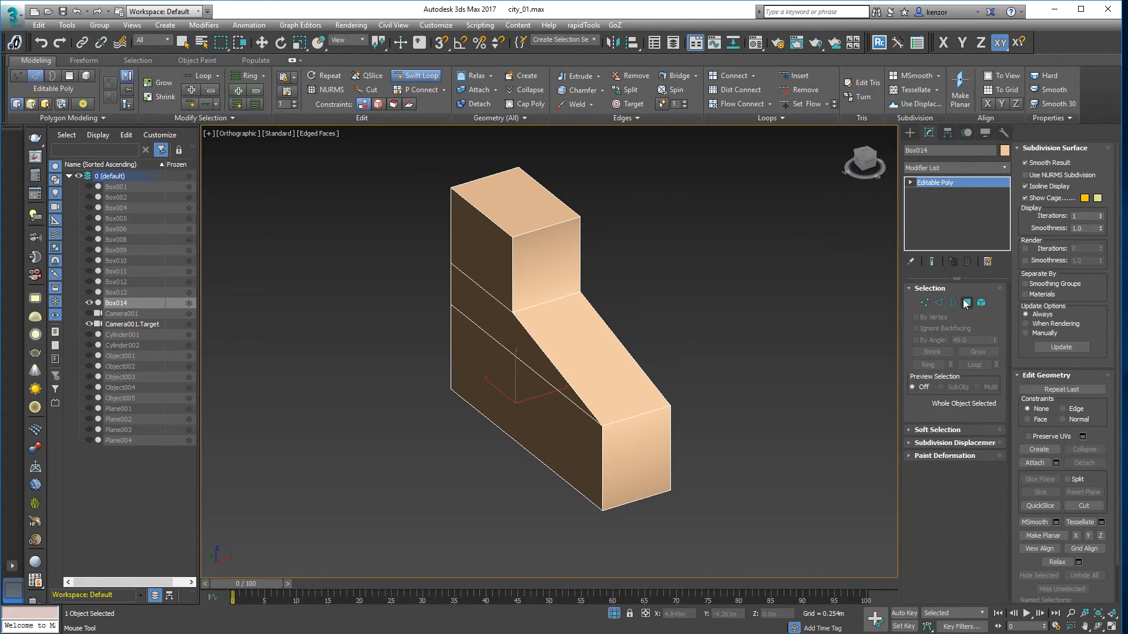
Select all polygons of the stepped box at polygon sub-object level, and switch to element level with the whole mesh selected
left_click(968, 302)
mouse_move(682, 259)
middle_mouse_down("alt")
mouse_move(707, 257)
mouse_move(668, 248)
middle_mouse_up("alt")
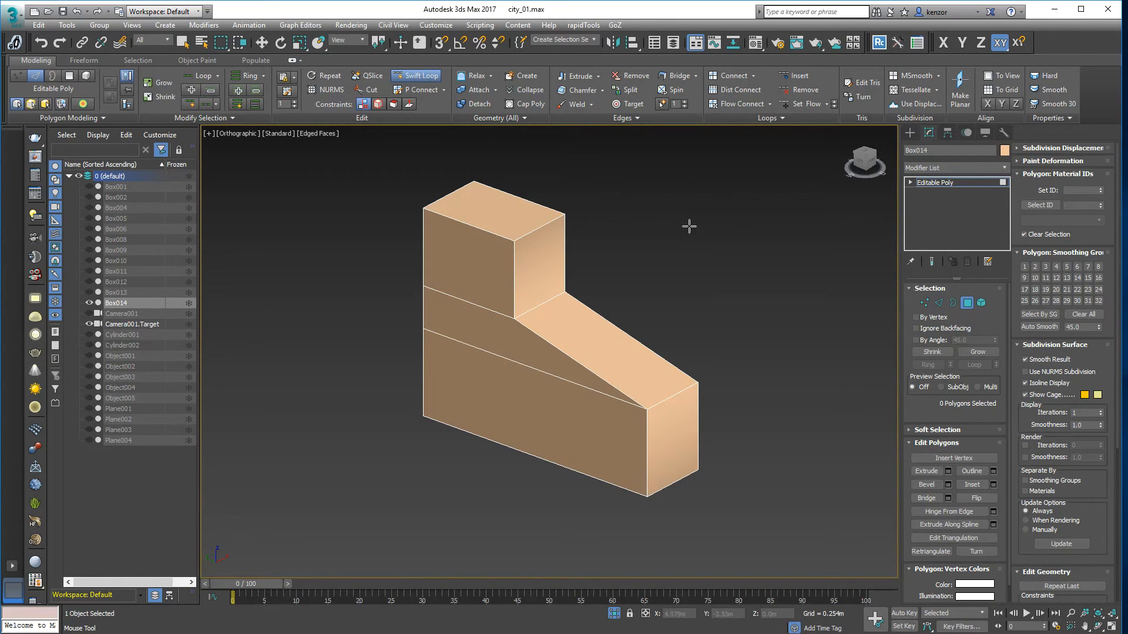
left_click_drag(337, 129, 579, 282)
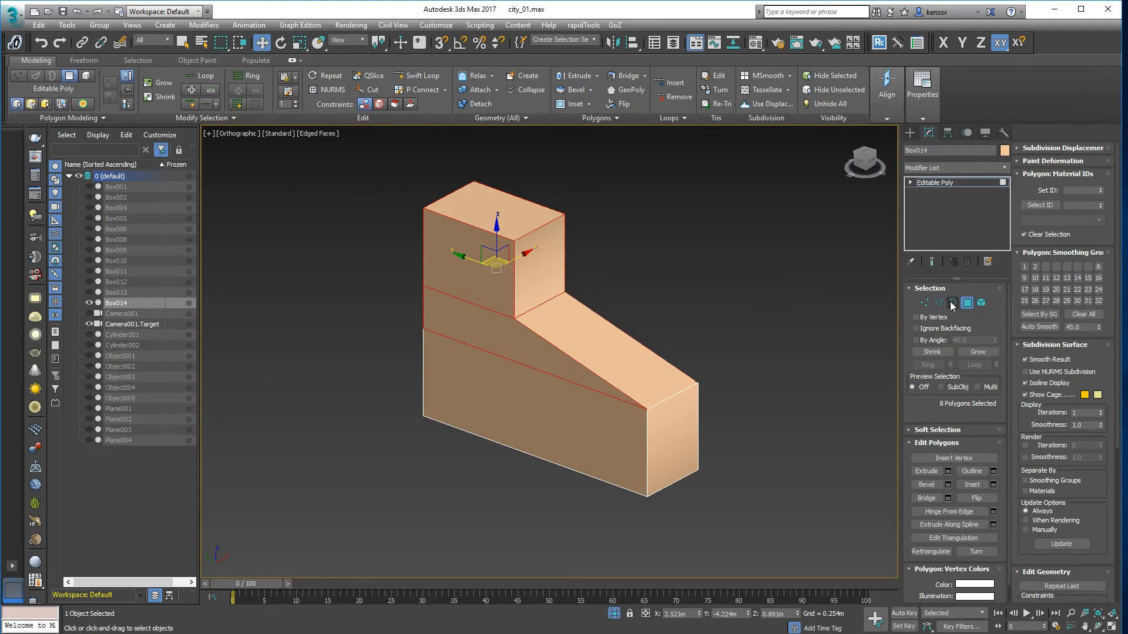
left_click_drag(376, 170, 810, 516)
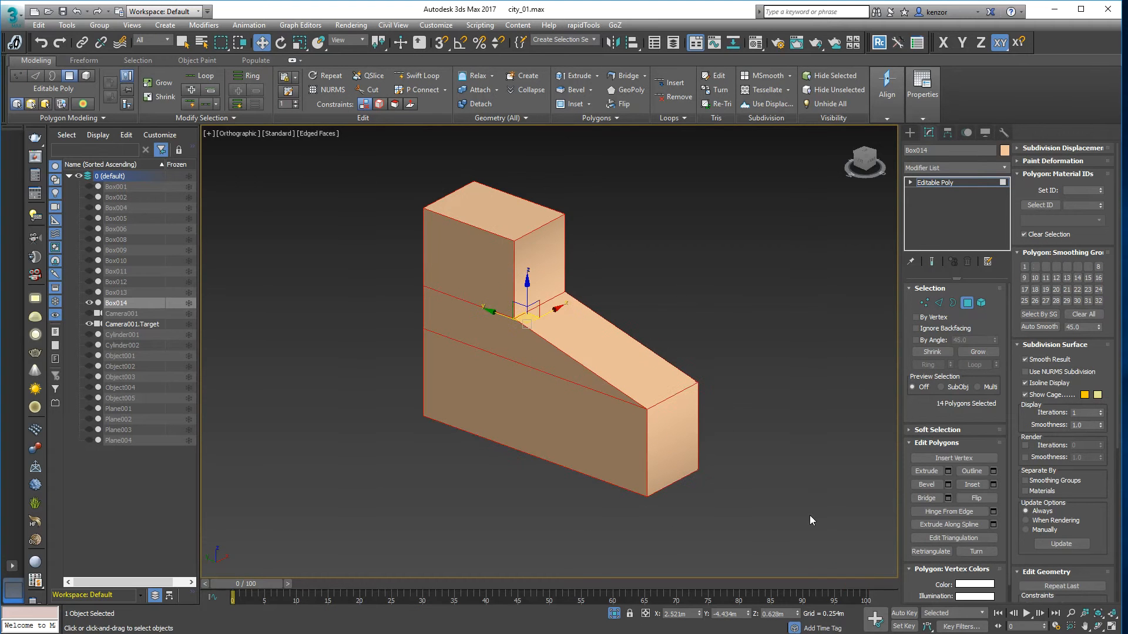
left_click(981, 303)
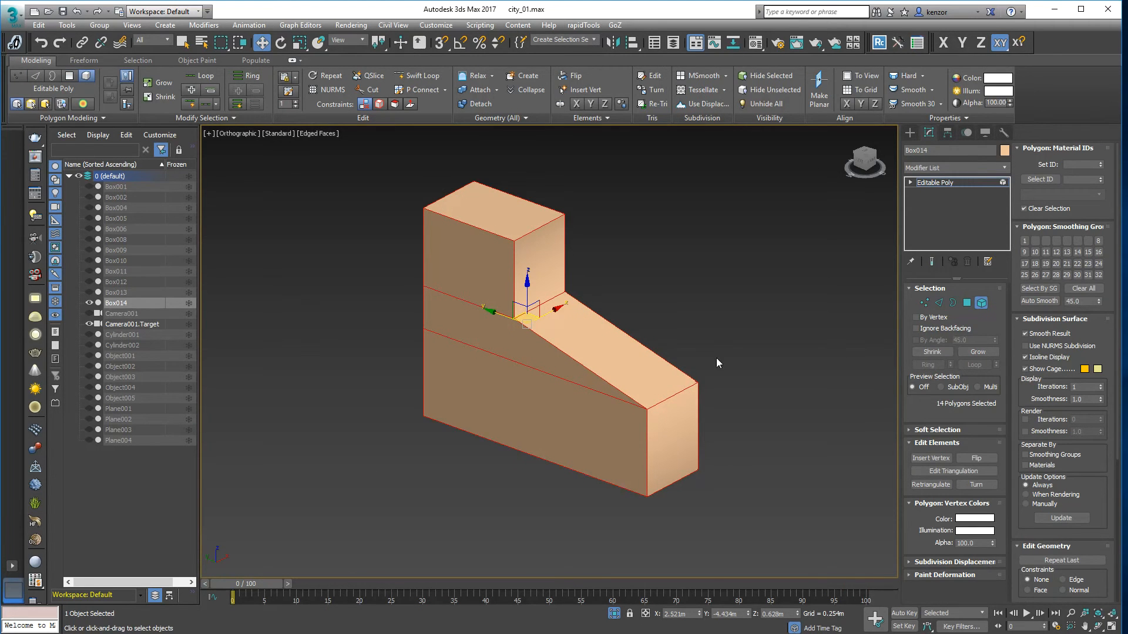
Clear all smoothing groups from the selected polygons of the stepped box
left_click(1017, 227)
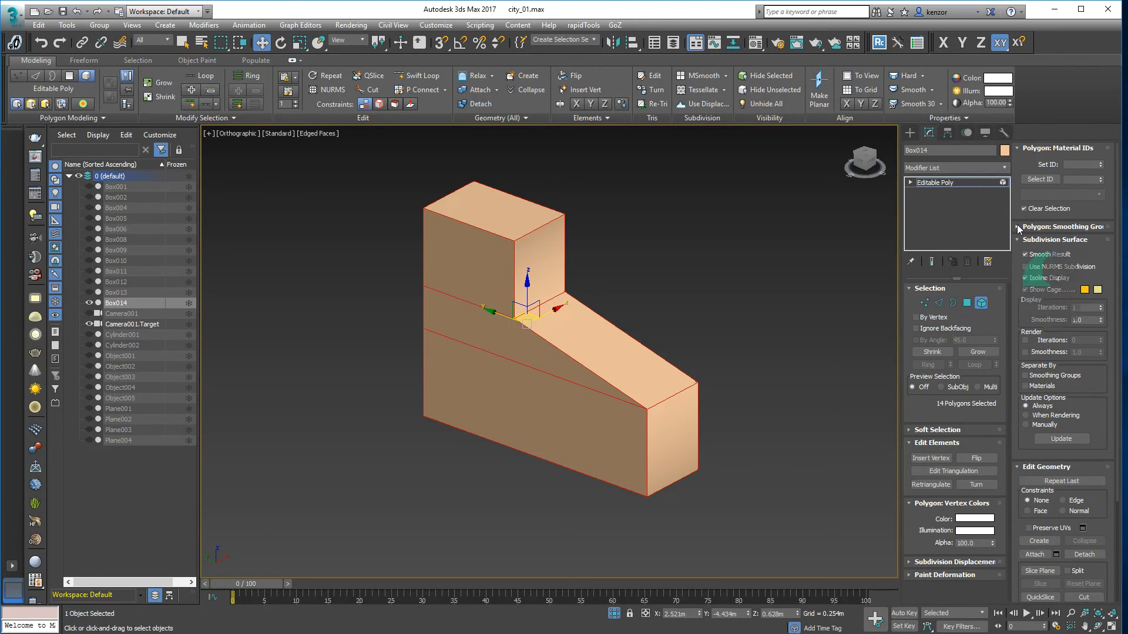
left_click(1018, 226)
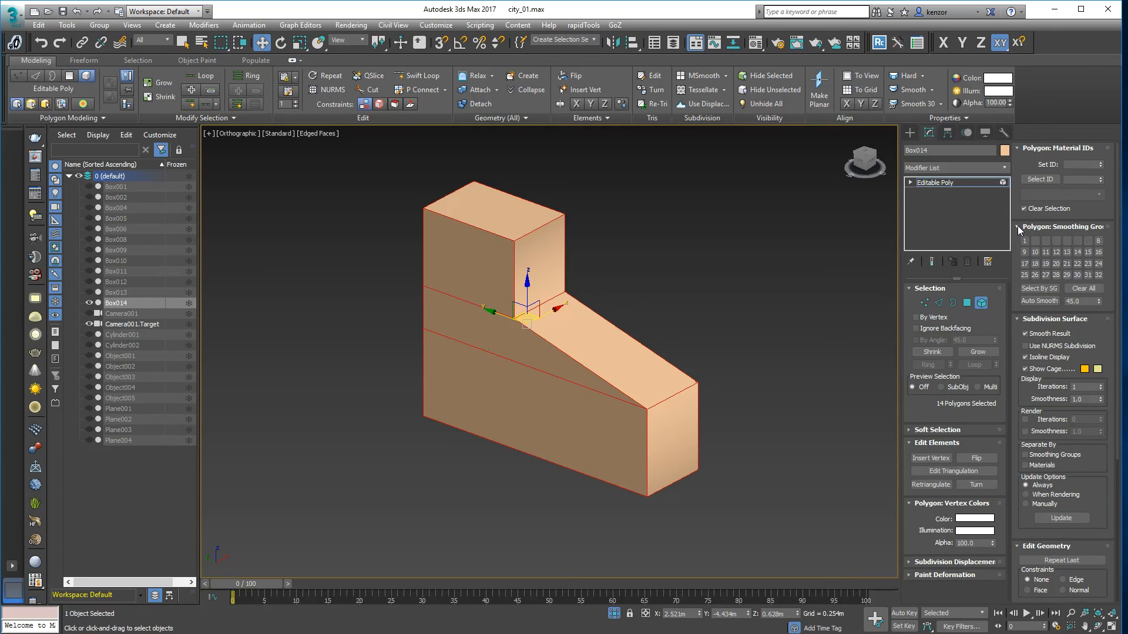
left_click(1077, 289)
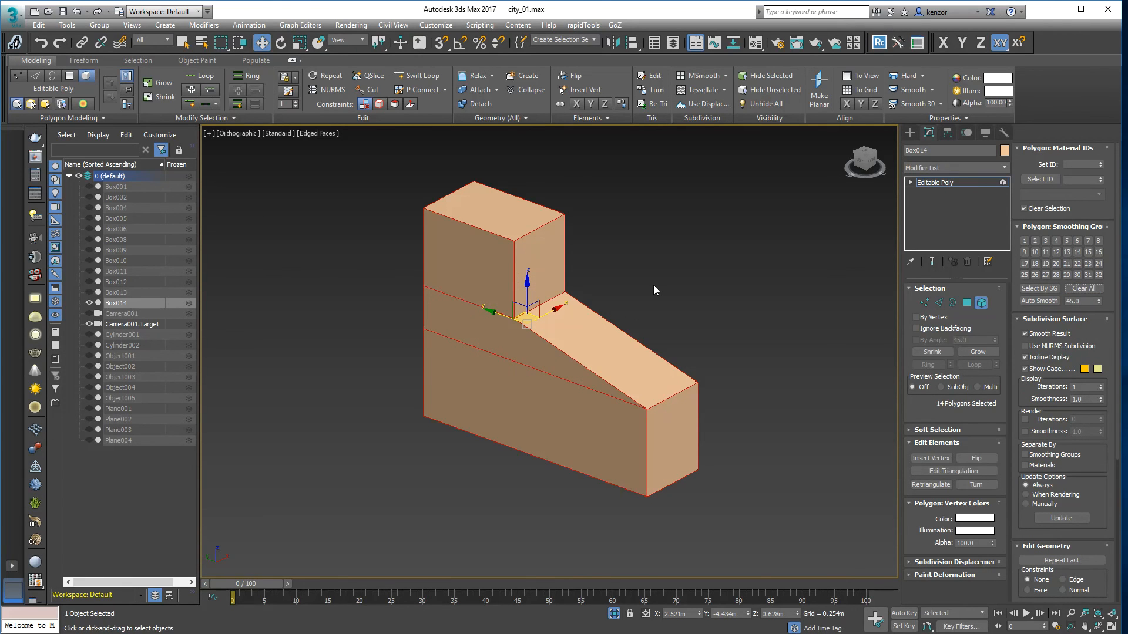